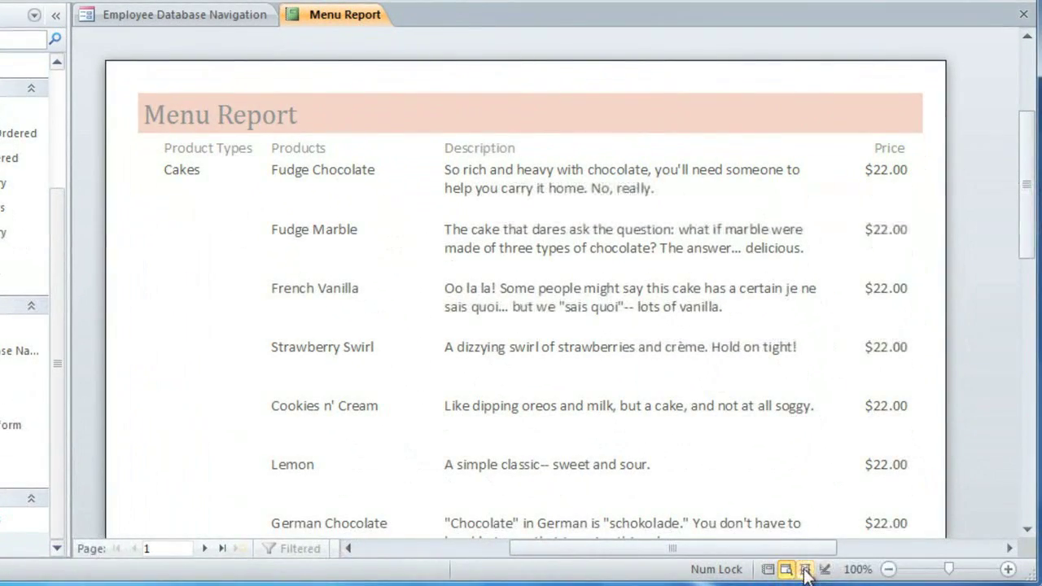
Switch the Menu Report to Layout view from the status bar
click(804, 568)
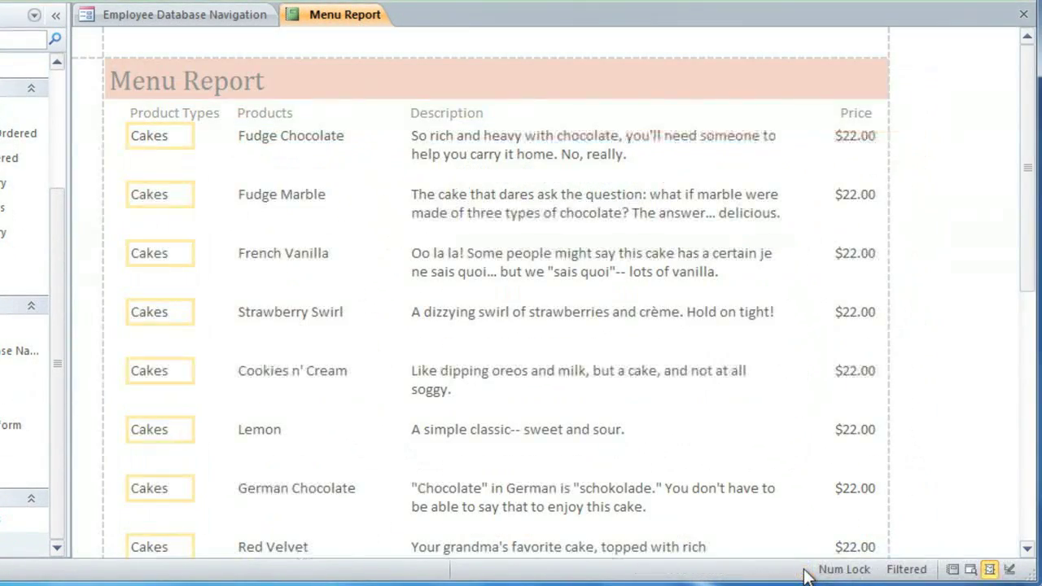
Set the Cakes, Fudge Marble product, description and price fields to the Cambria (Header) font
click(155, 197)
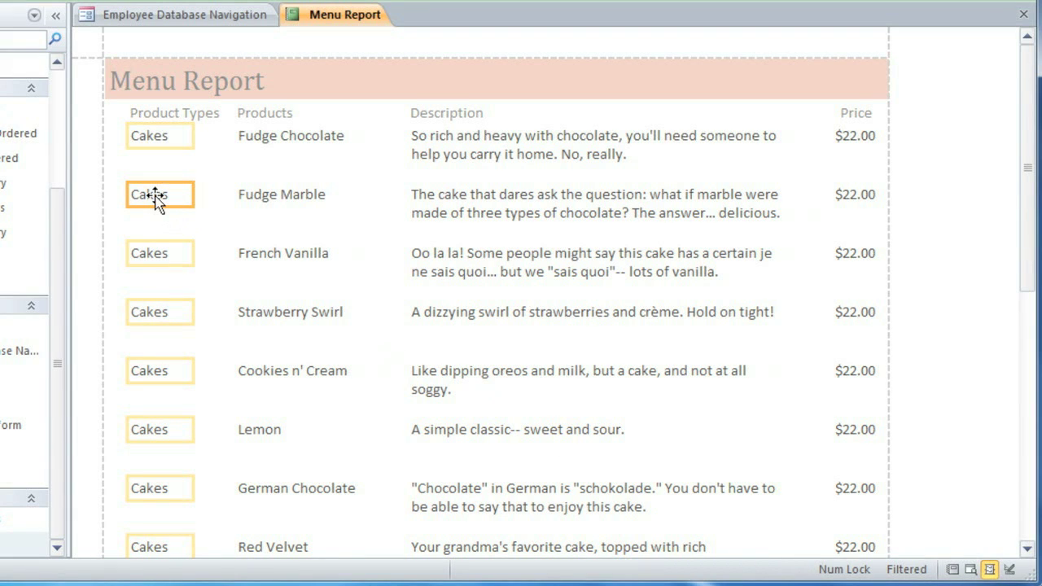
shift+click(244, 195)
shift+click(427, 203)
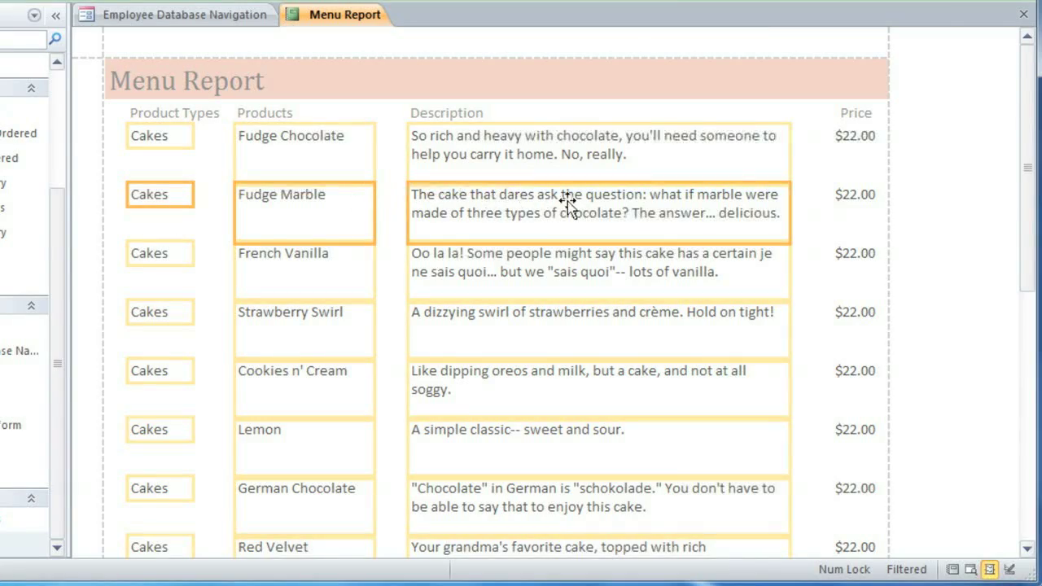
shift+click(851, 202)
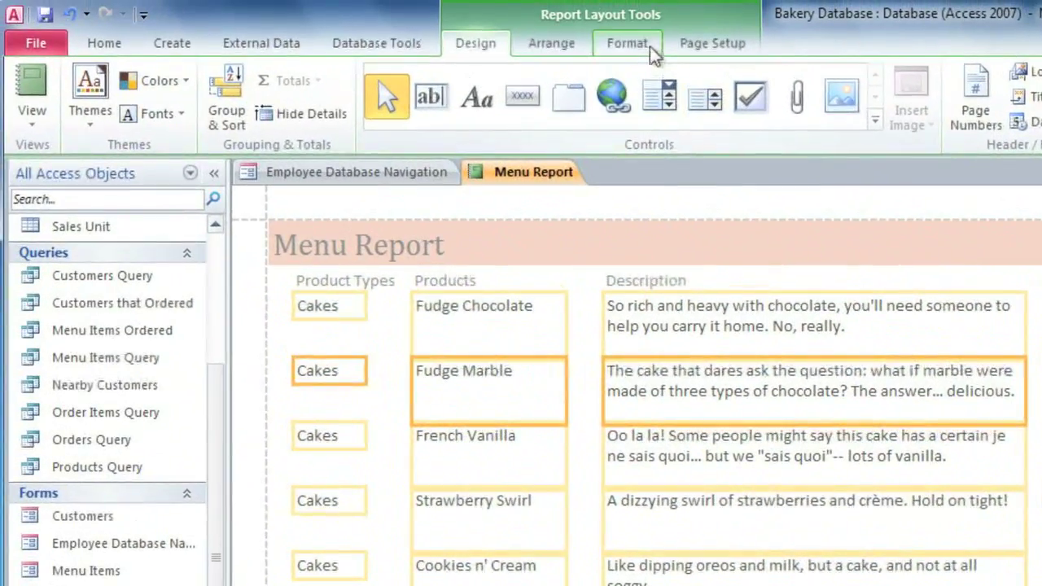
click(635, 46)
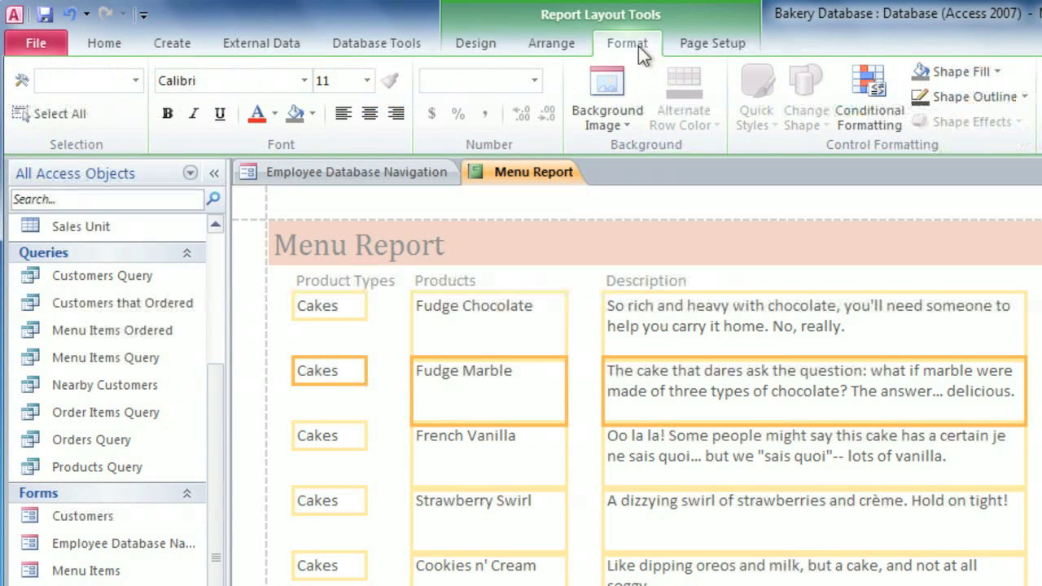
click(303, 79)
drag(471, 162, 470, 118)
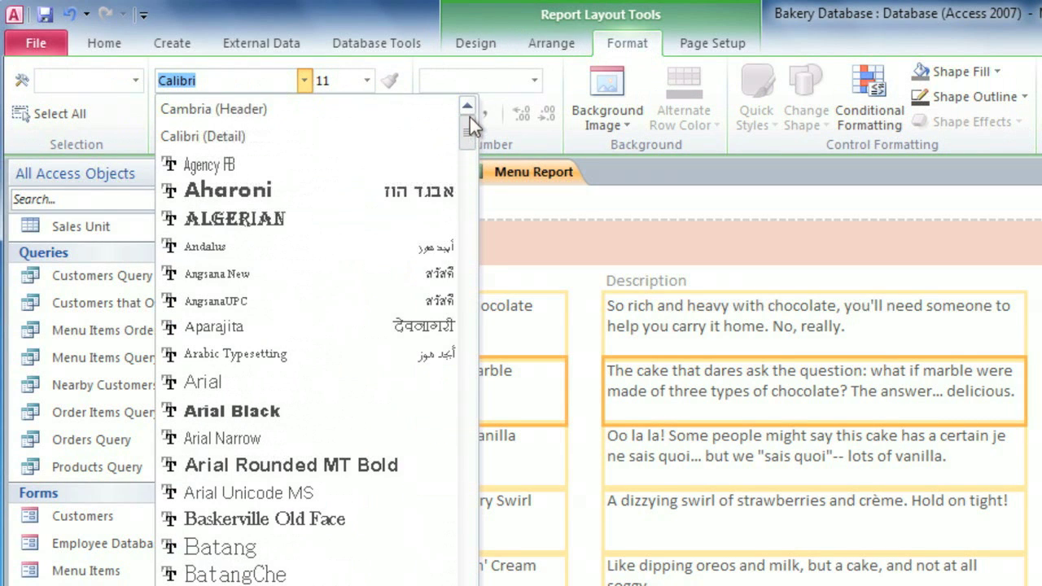
click(309, 112)
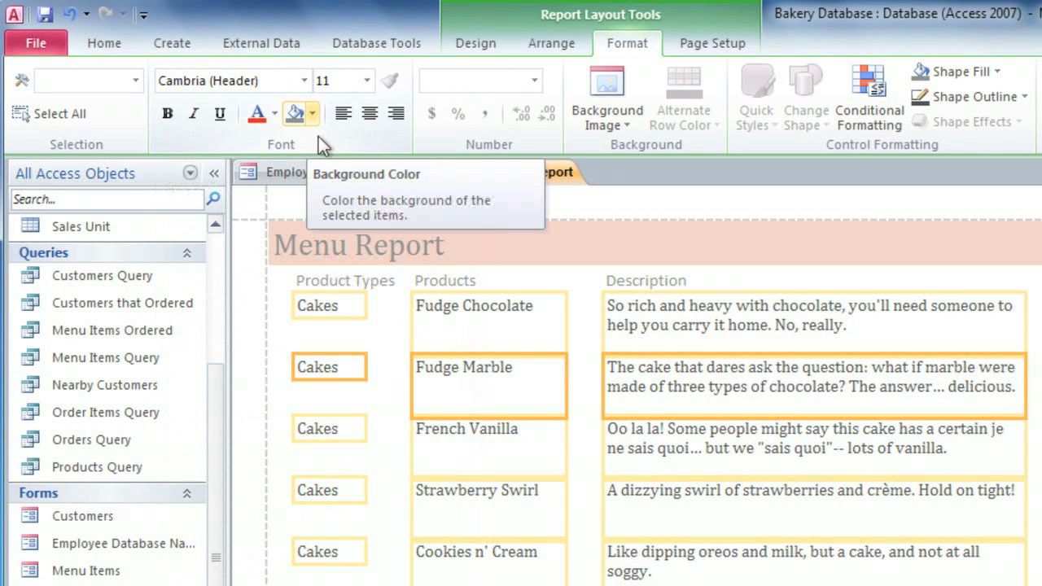
Make the Description column italic and the Cakes product types bold
click(716, 306)
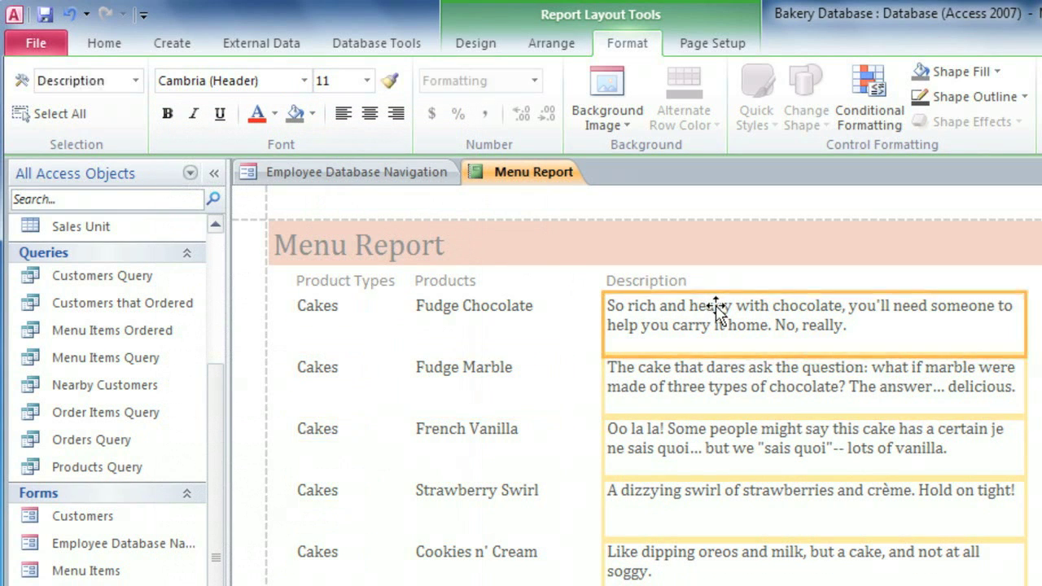
click(195, 117)
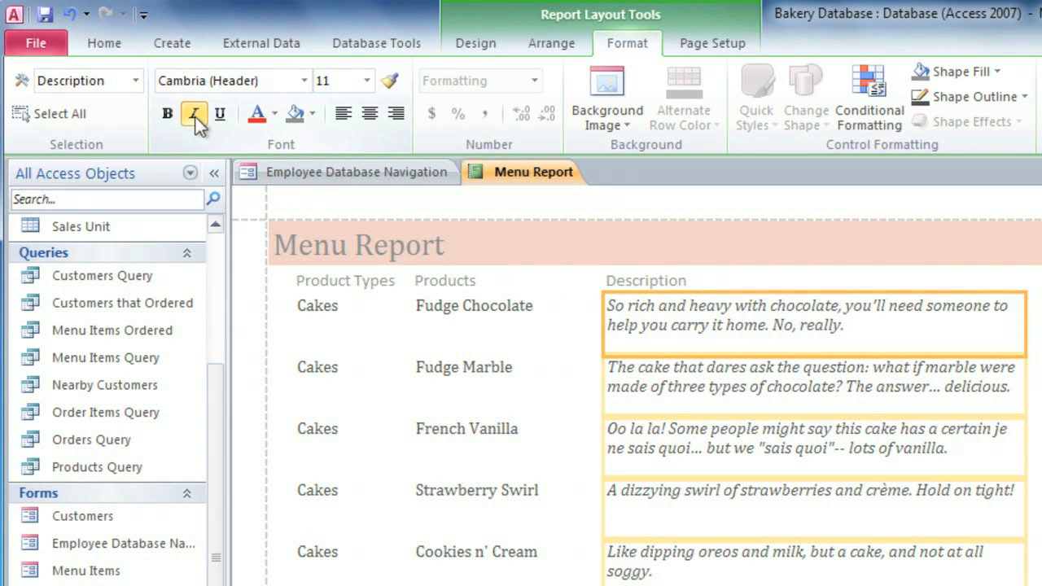
click(301, 309)
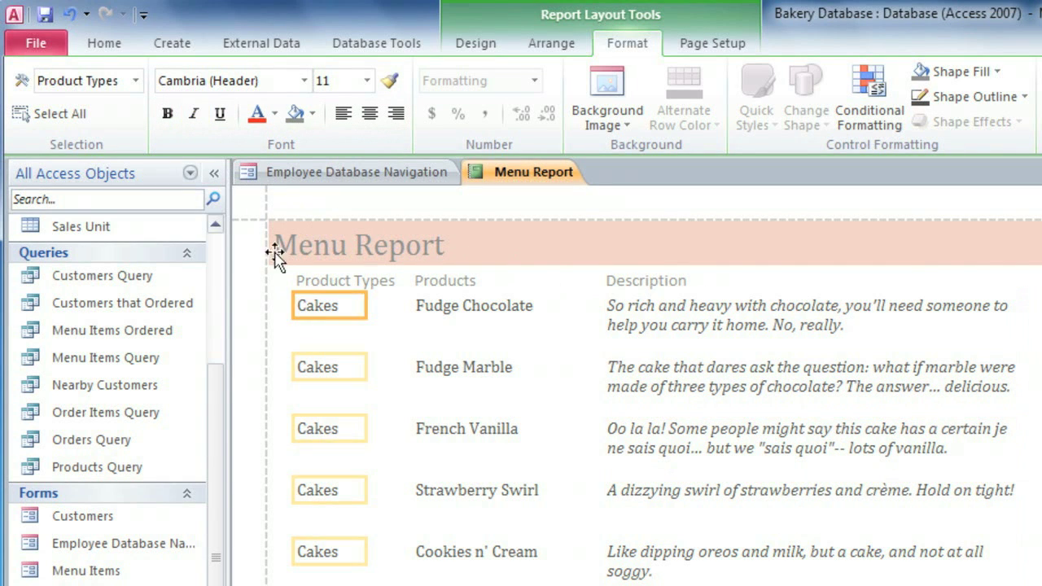
click(174, 120)
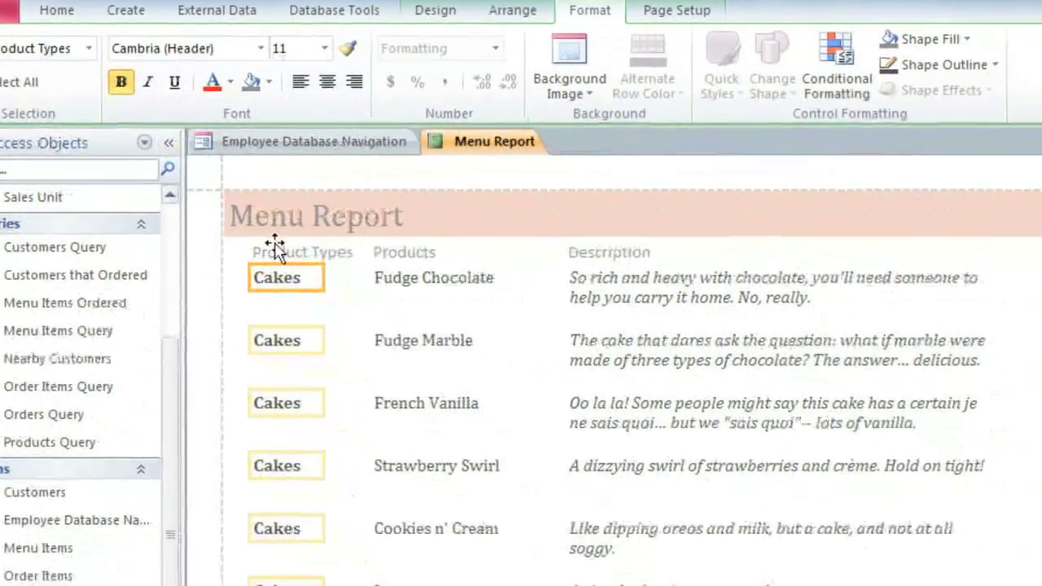
Delete the Product Types, Products, Description and Price column headings, then preview the printed report
click(319, 281)
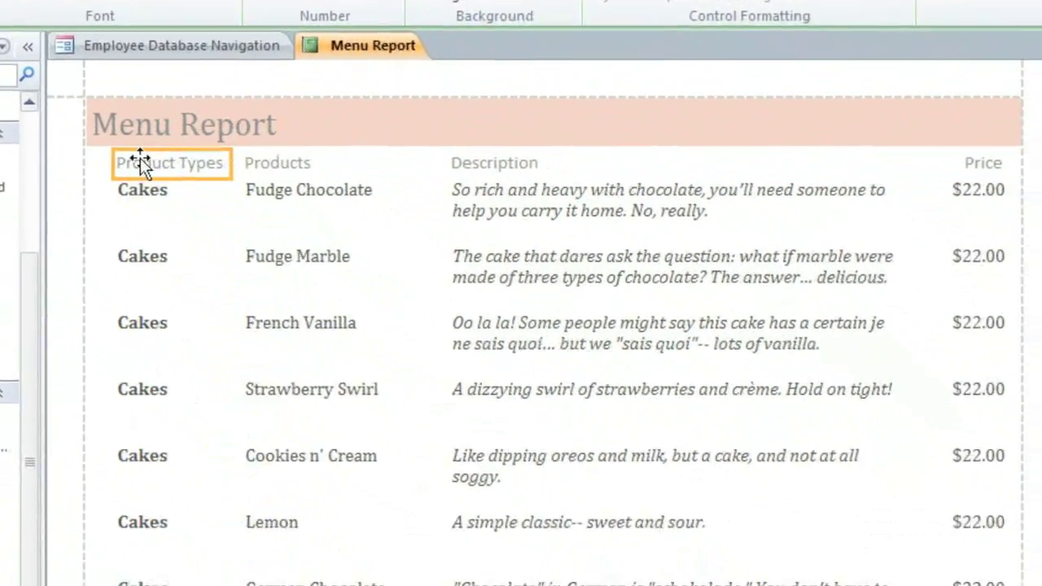
key(Delete)
click(334, 205)
key(Delete)
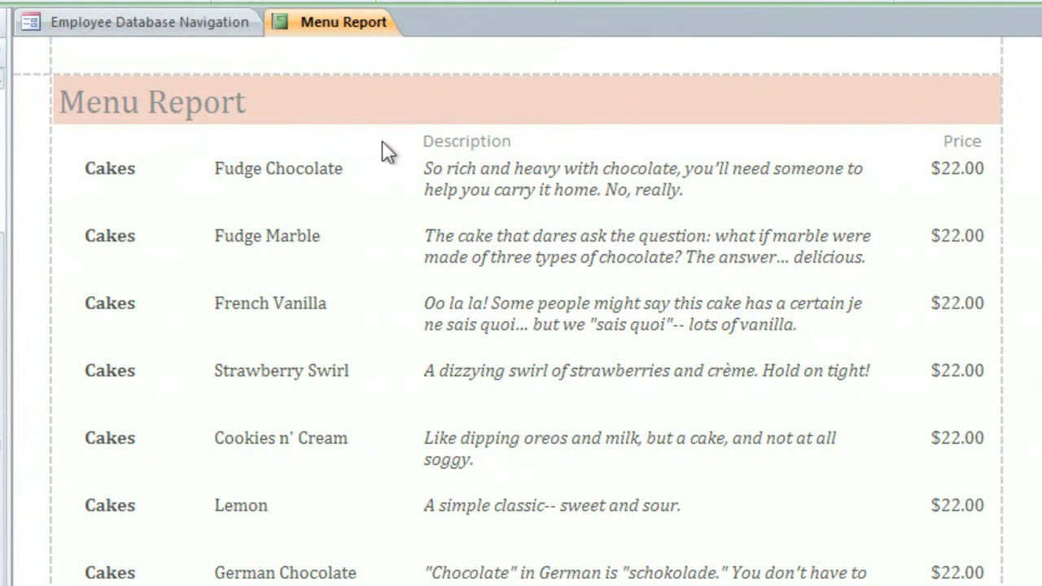
click(468, 141)
key(Delete)
click(972, 143)
key(Delete)
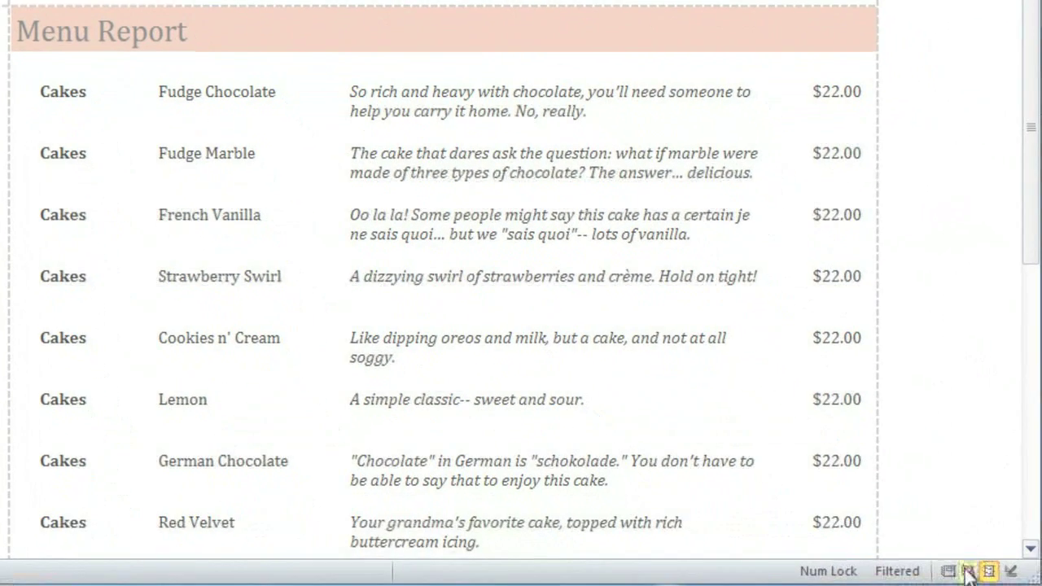
click(967, 571)
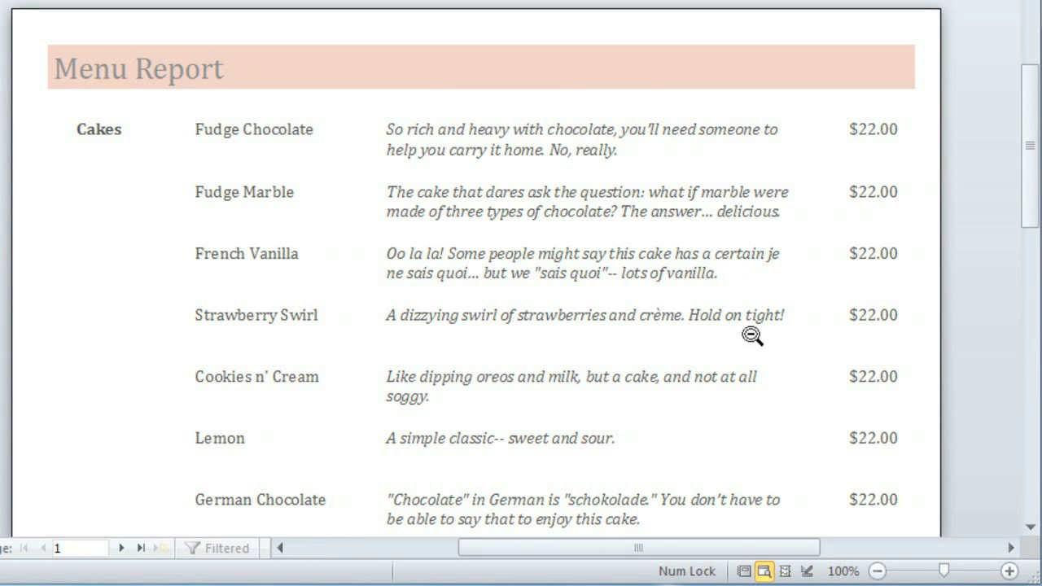
In Design view, clear the Page Header's empty cells and drag its bottom edge down to enlarge it
click(806, 573)
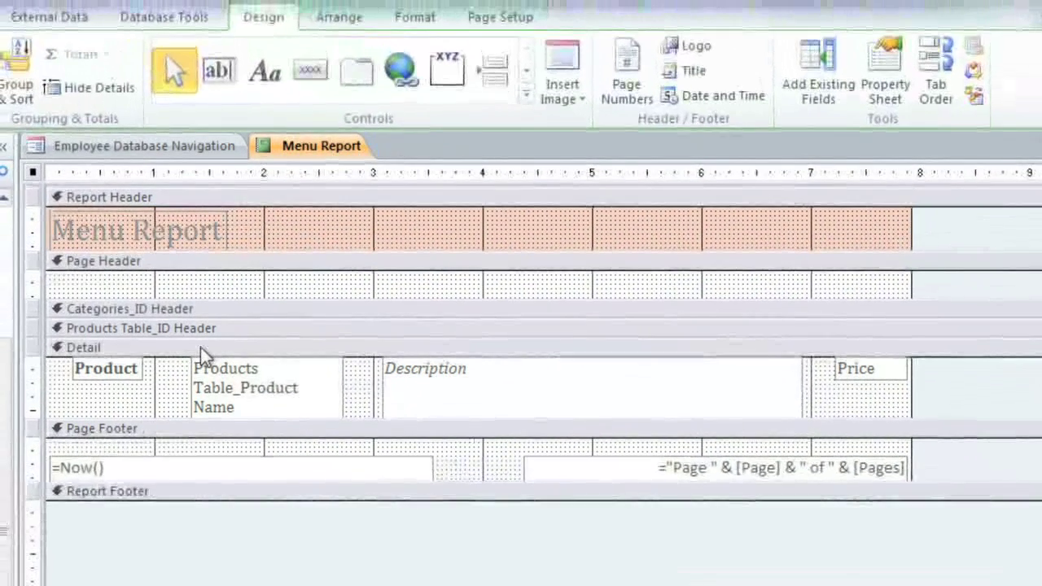
click(135, 264)
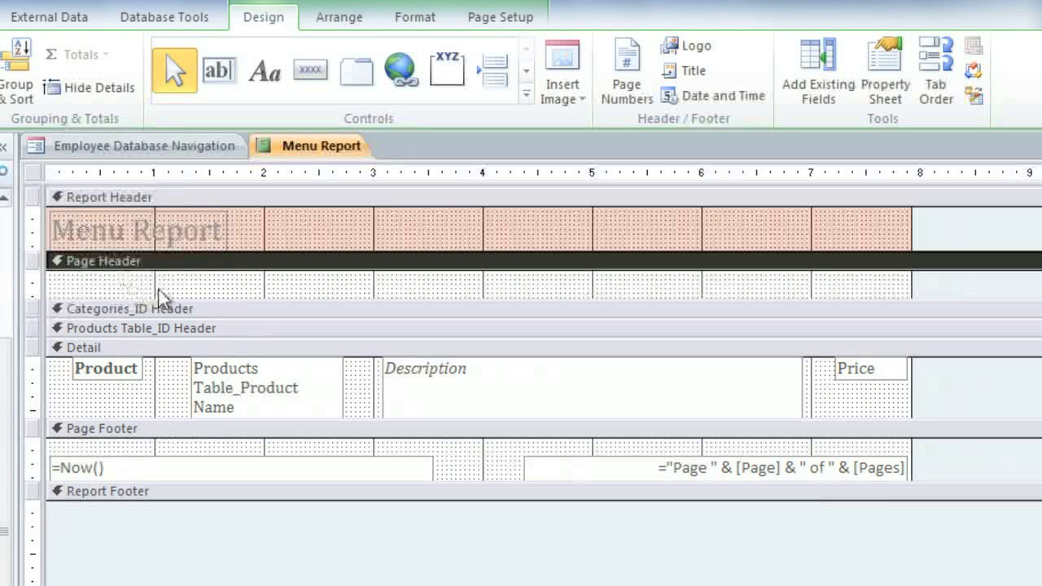
click(144, 297)
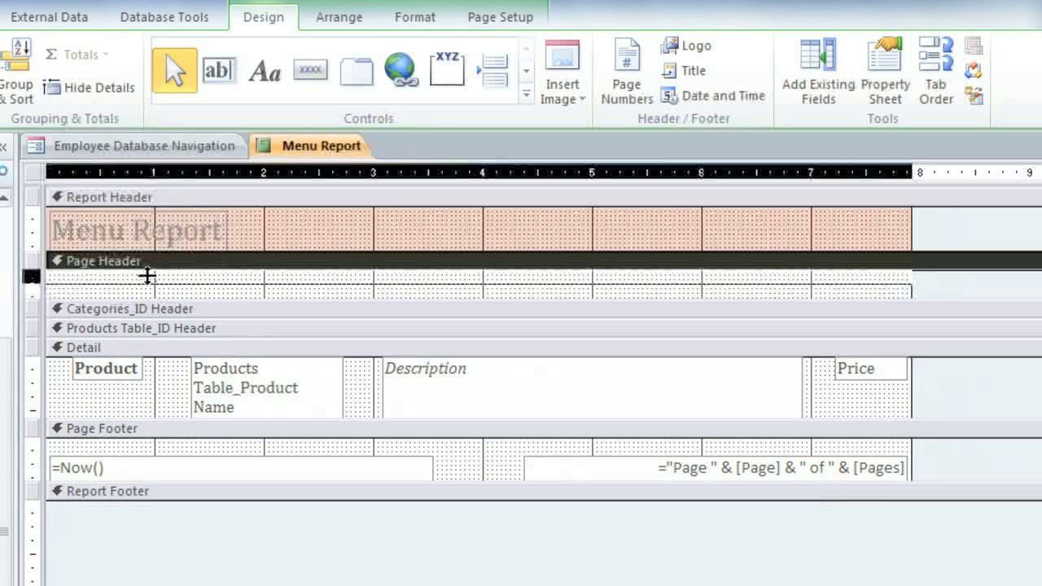
key(Delete)
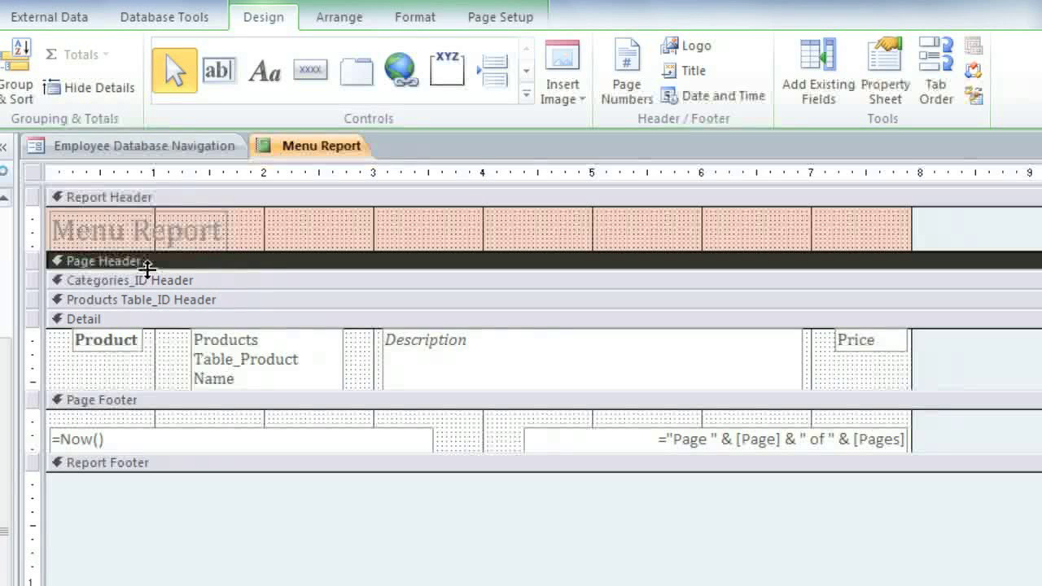
drag(147, 269, 148, 338)
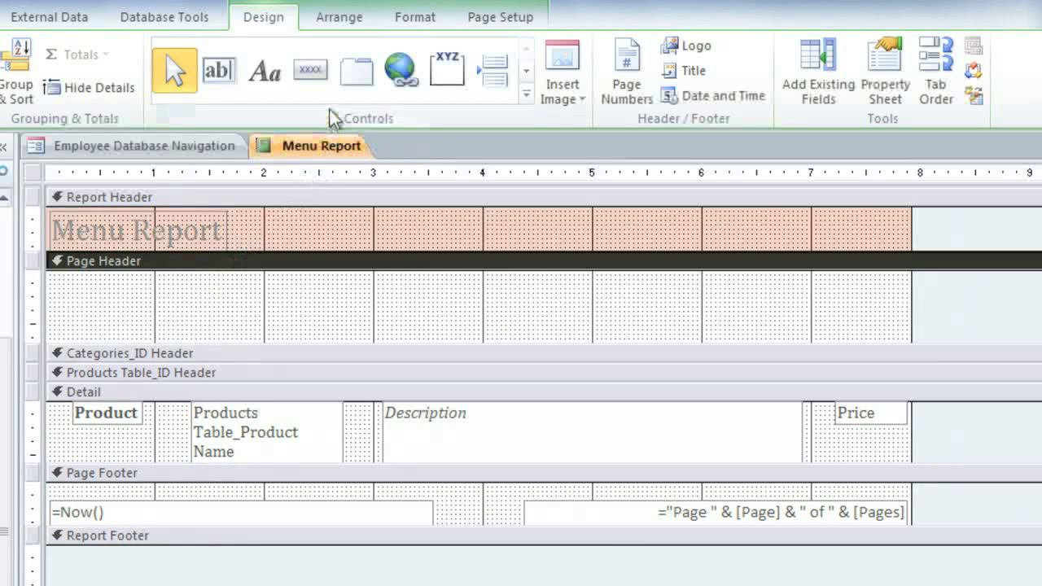
Draw a label across the Page Header and enter the bakery's street address, phone number and e-mail
click(275, 84)
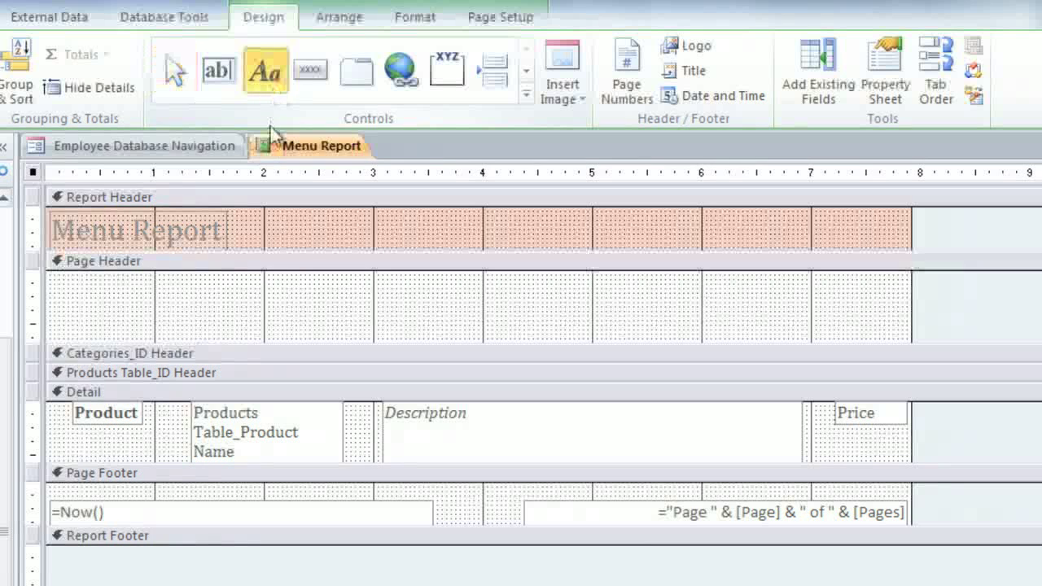
drag(163, 287, 797, 328)
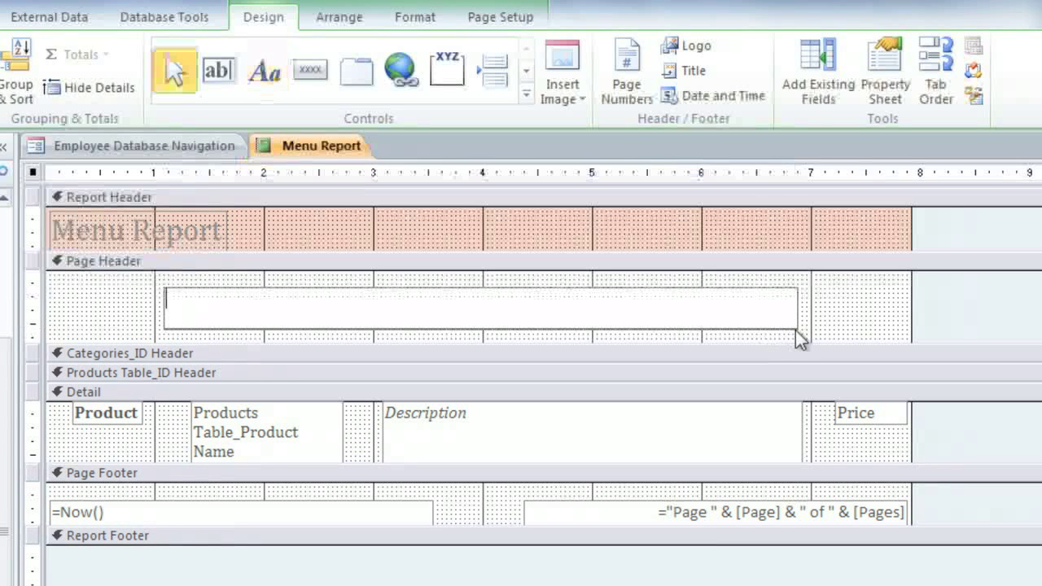
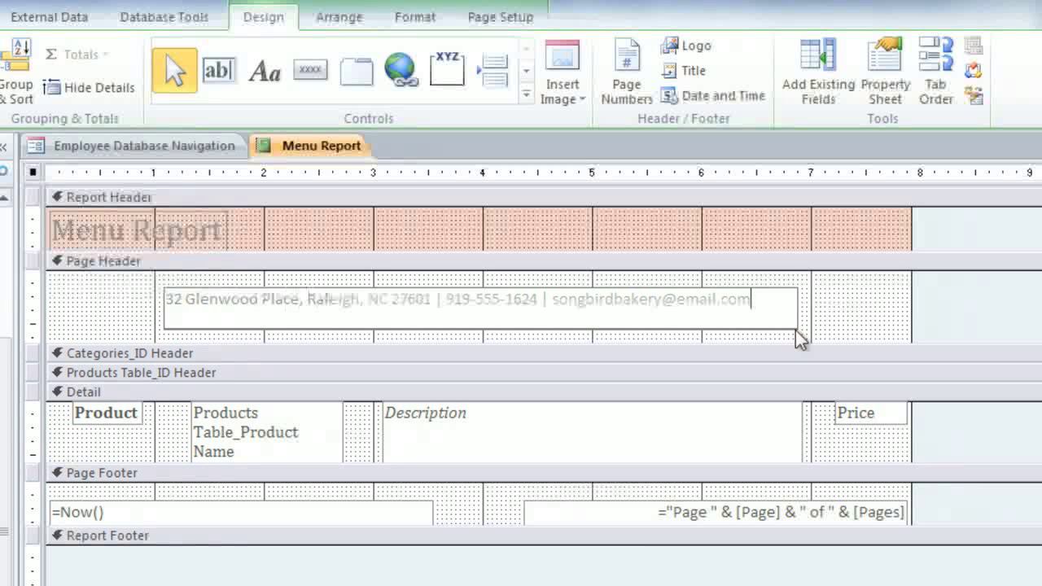
click(810, 326)
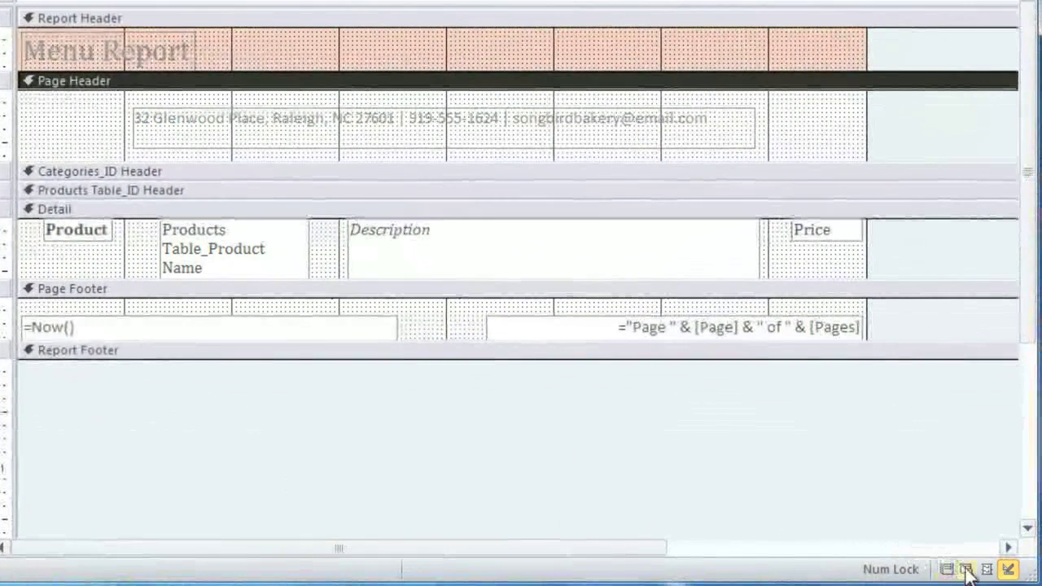
Check the report page in Print Preview, then return to Layout view
click(966, 569)
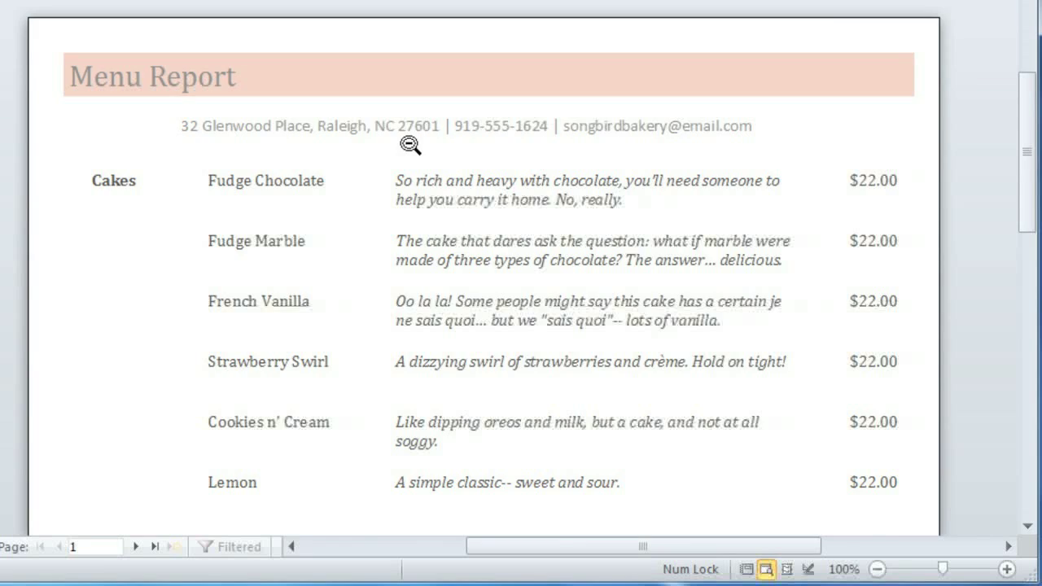
scroll(410, 145, down, 10)
scroll(410, 145, down, 8)
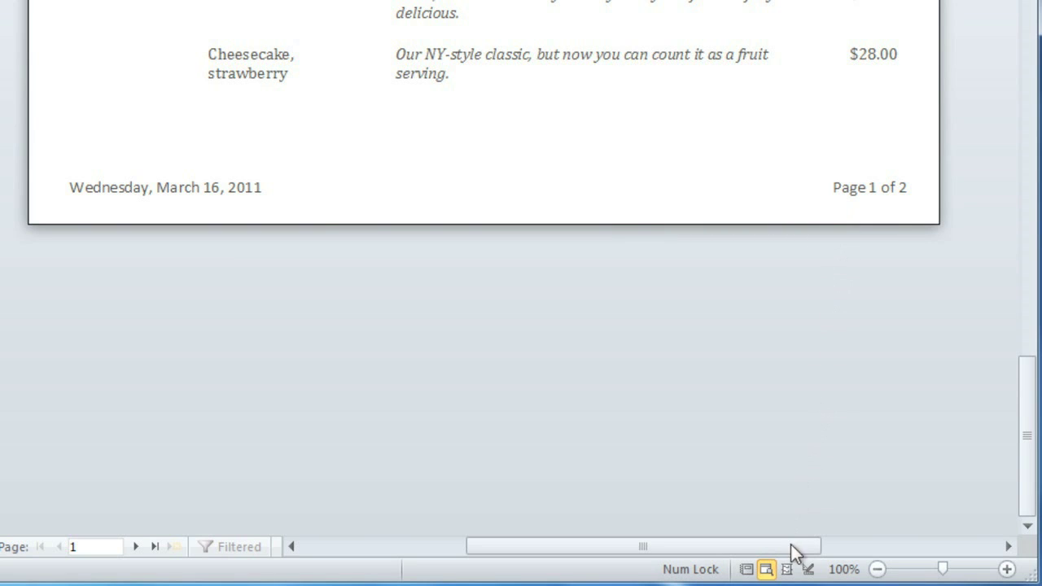
click(787, 570)
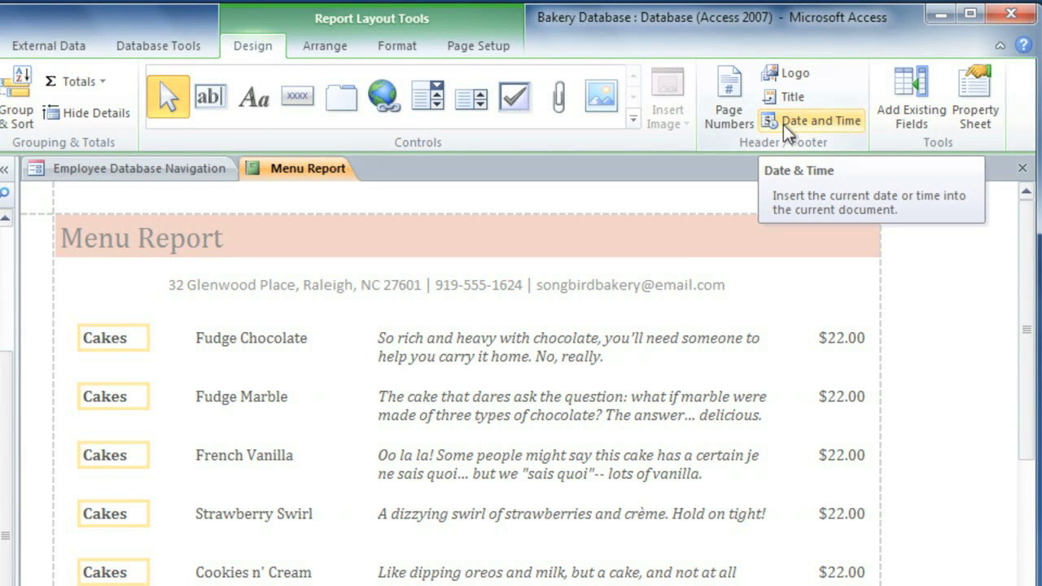
Insert the songbird_logo picture as the report's logo
click(786, 81)
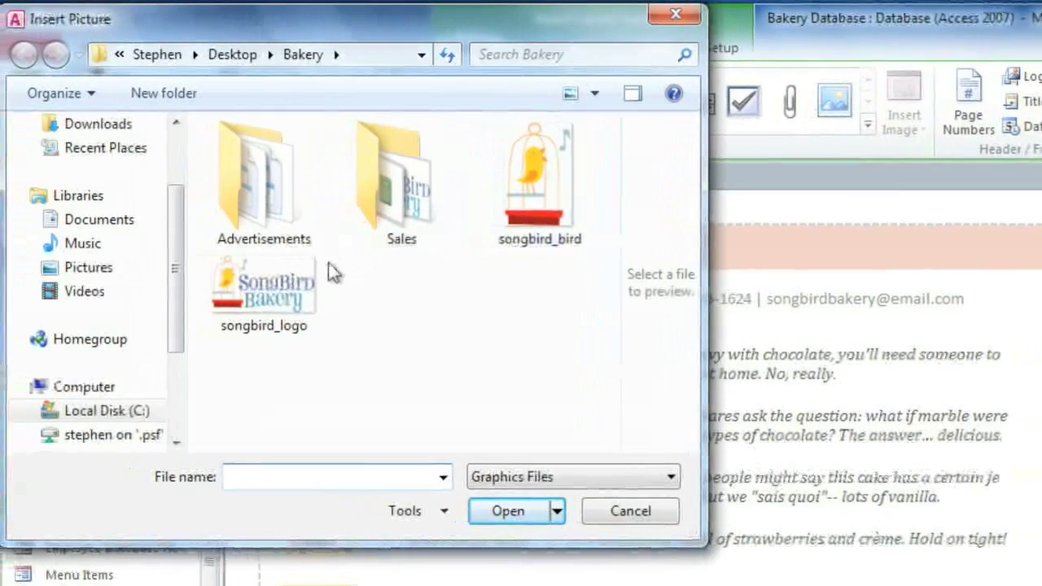
click(316, 269)
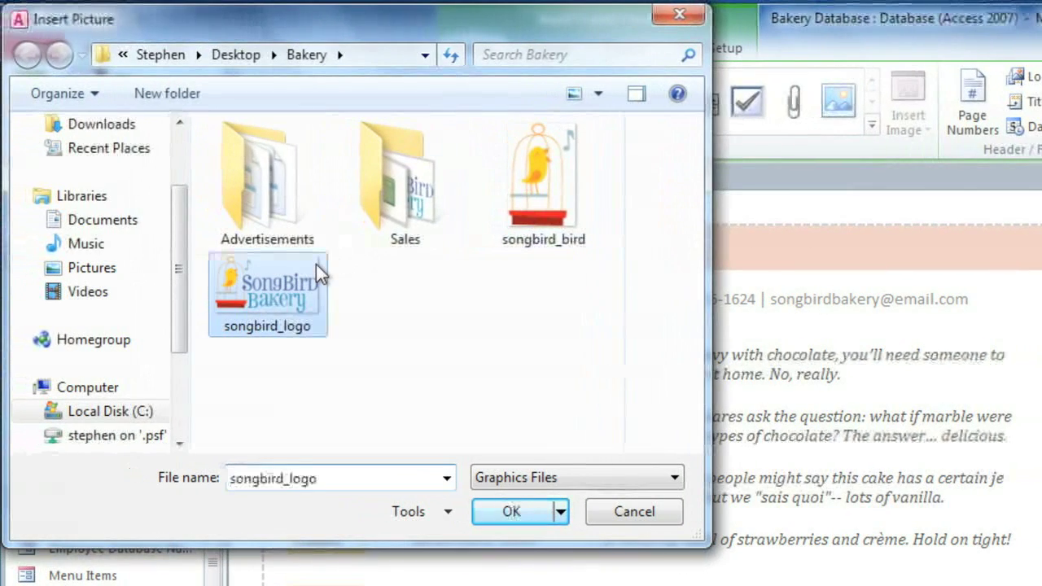
click(511, 511)
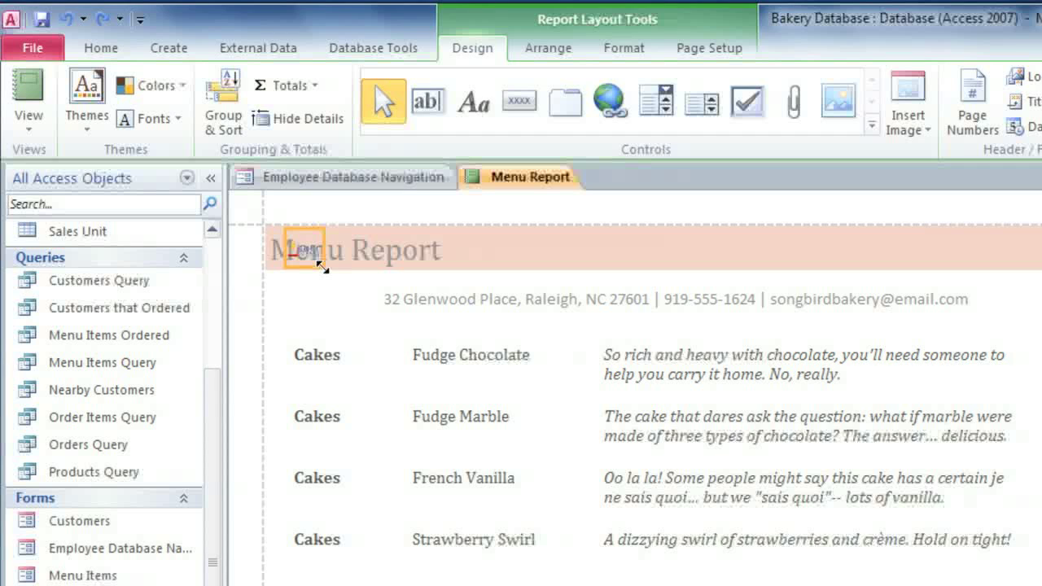
Enlarge the songbird logo, center it in the header, and put the title, shortened to 'Menu', beneath it
drag(320, 266, 514, 368)
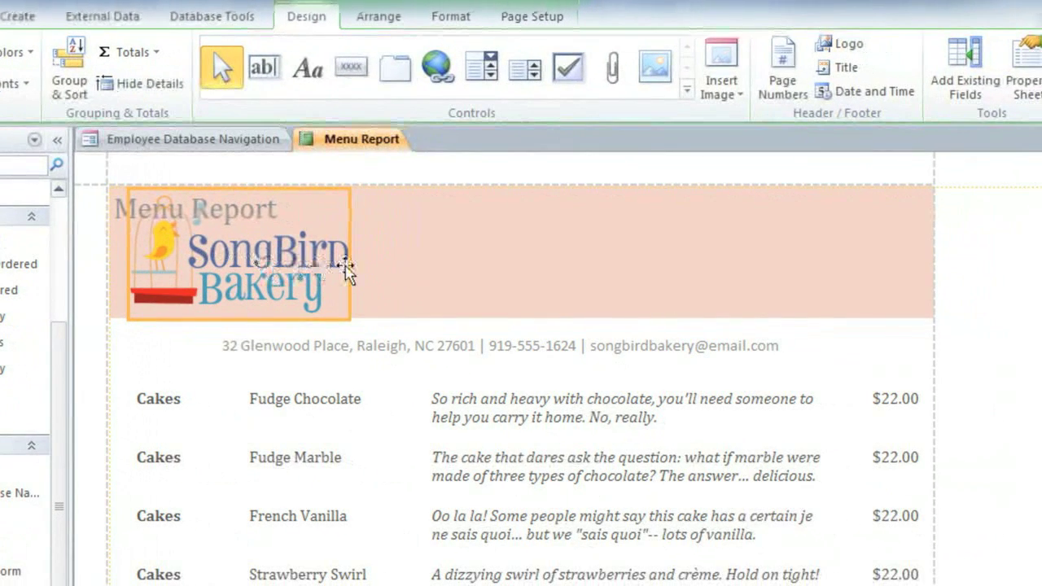
drag(514, 268, 502, 270)
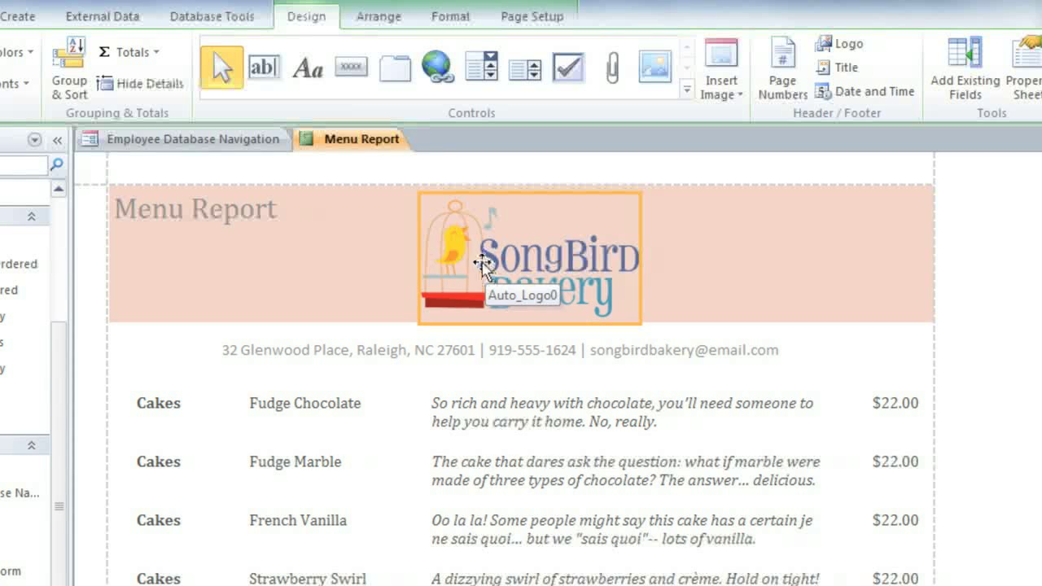
drag(158, 219, 525, 340)
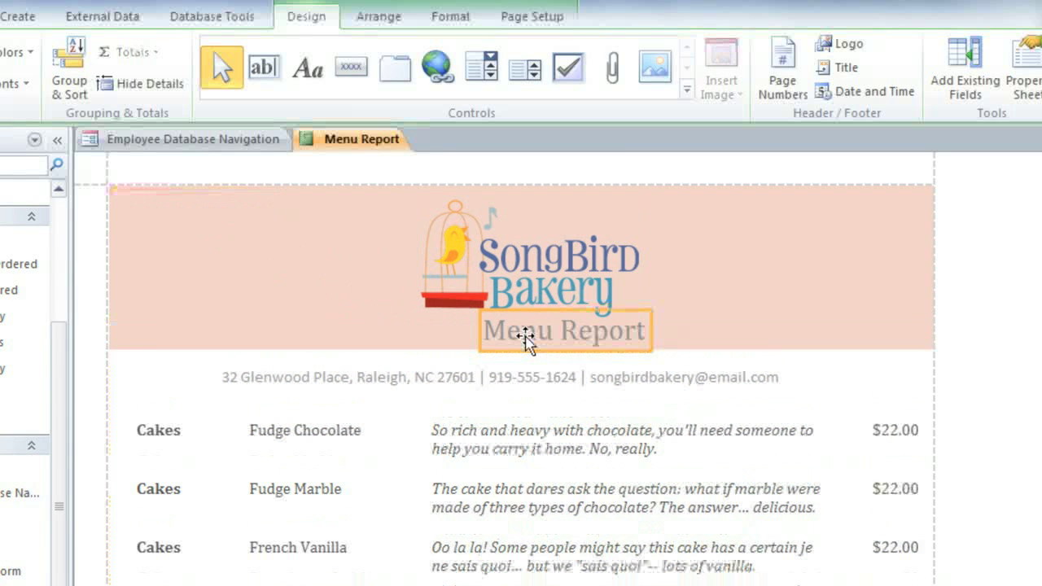
double_click(525, 341)
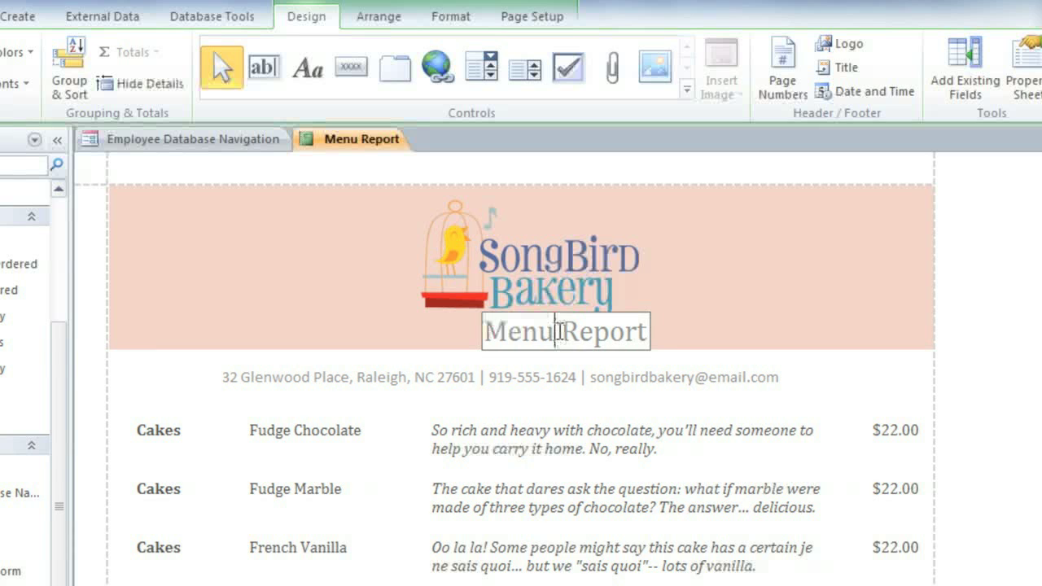
click(695, 334)
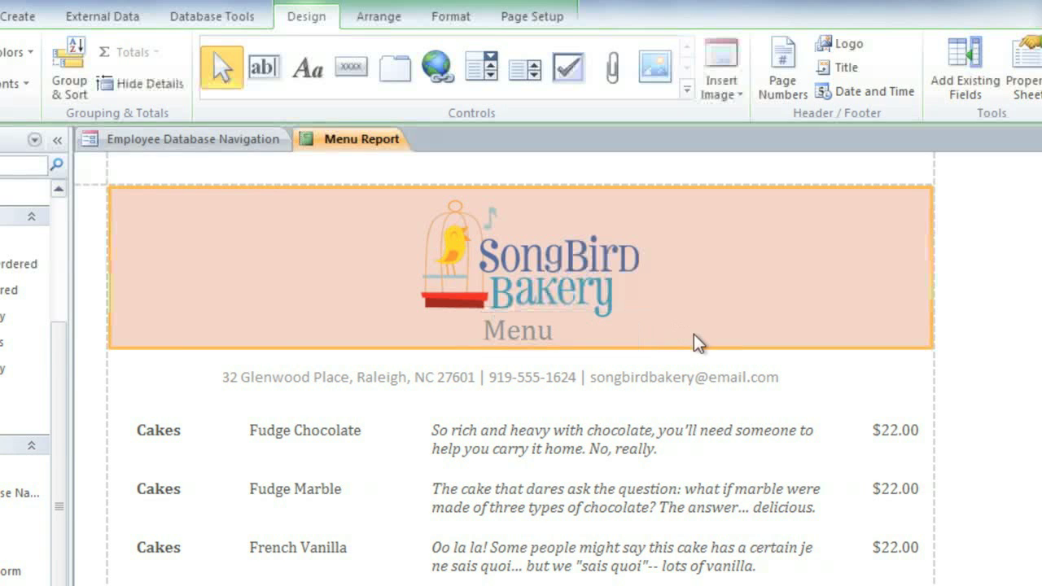
click(529, 338)
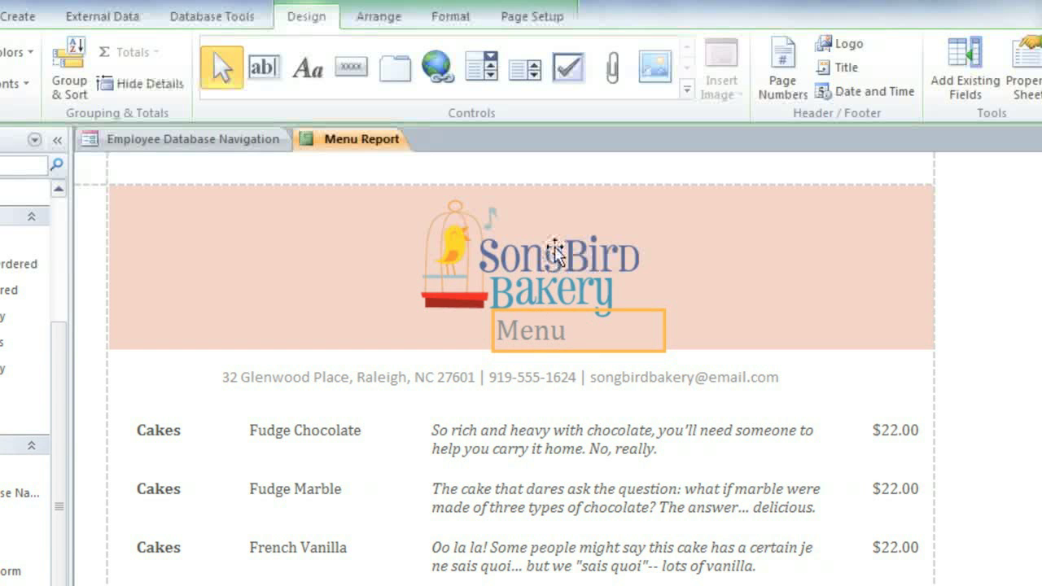
Apply the pink built-in theme and the Median (Tw Cen MT) font set to the report
click(568, 183)
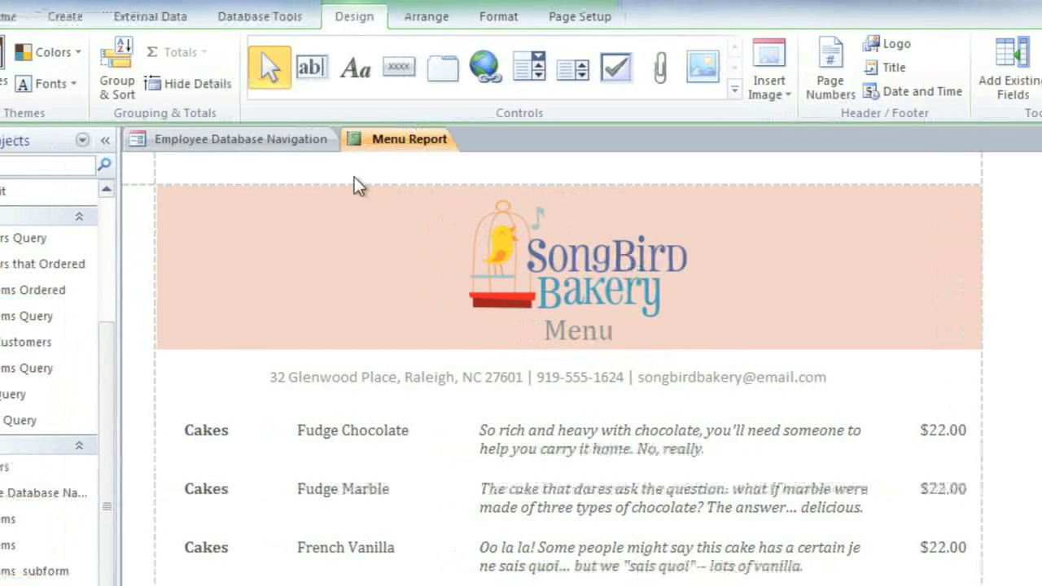
click(59, 86)
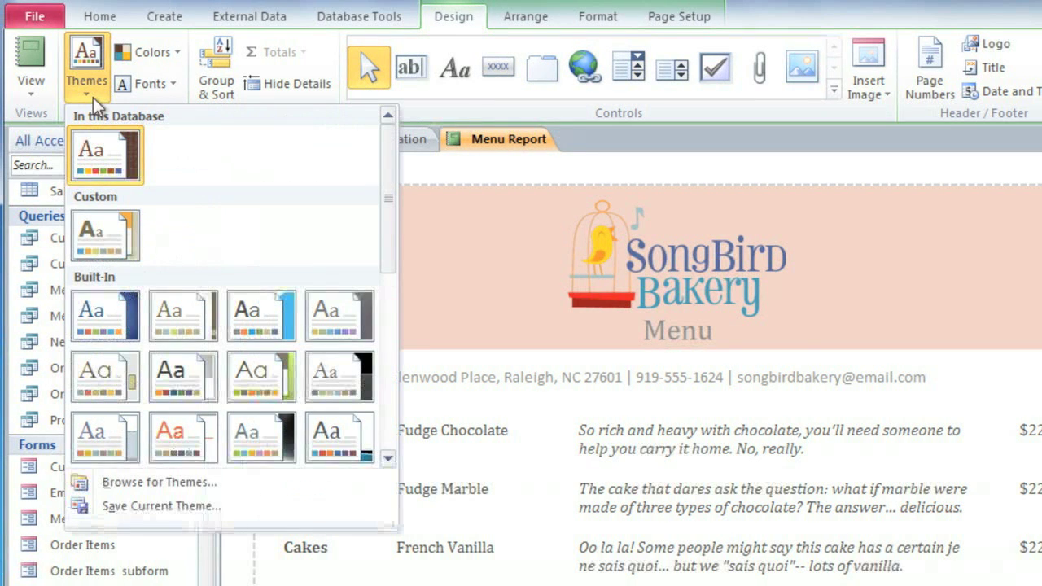
scroll(395, 186, down, 5)
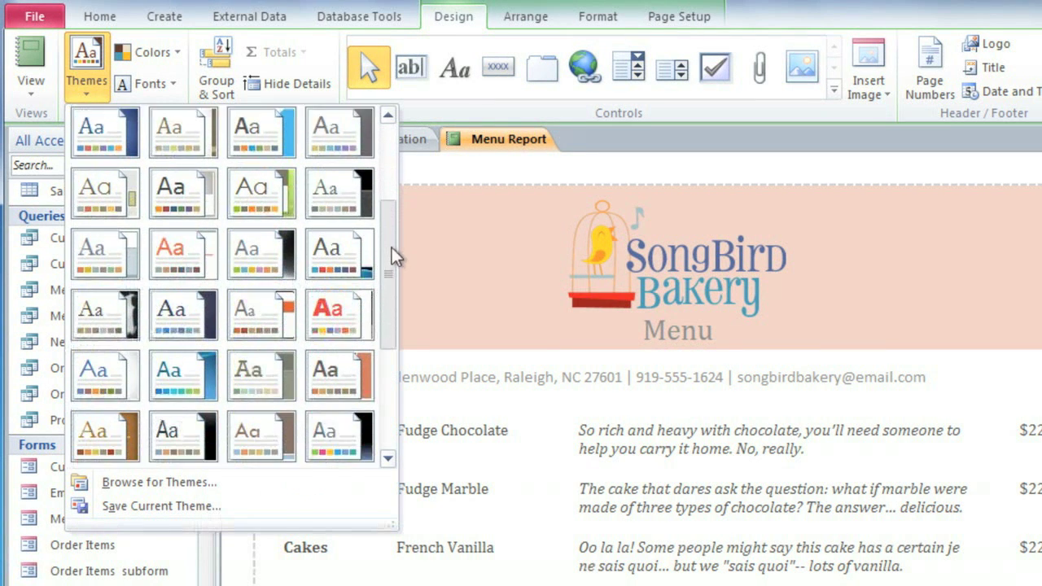
drag(391, 296, 392, 307)
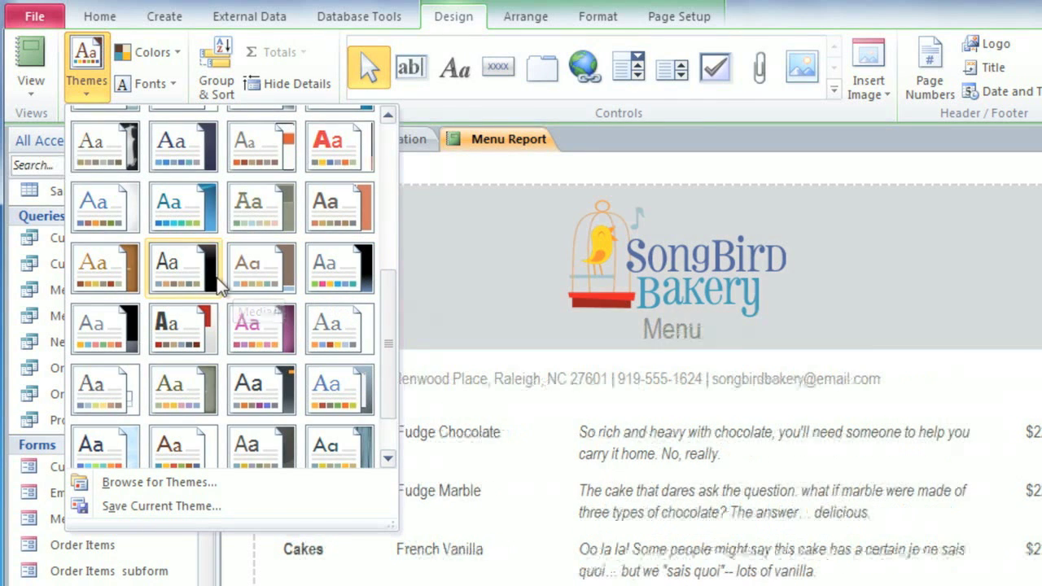
click(249, 340)
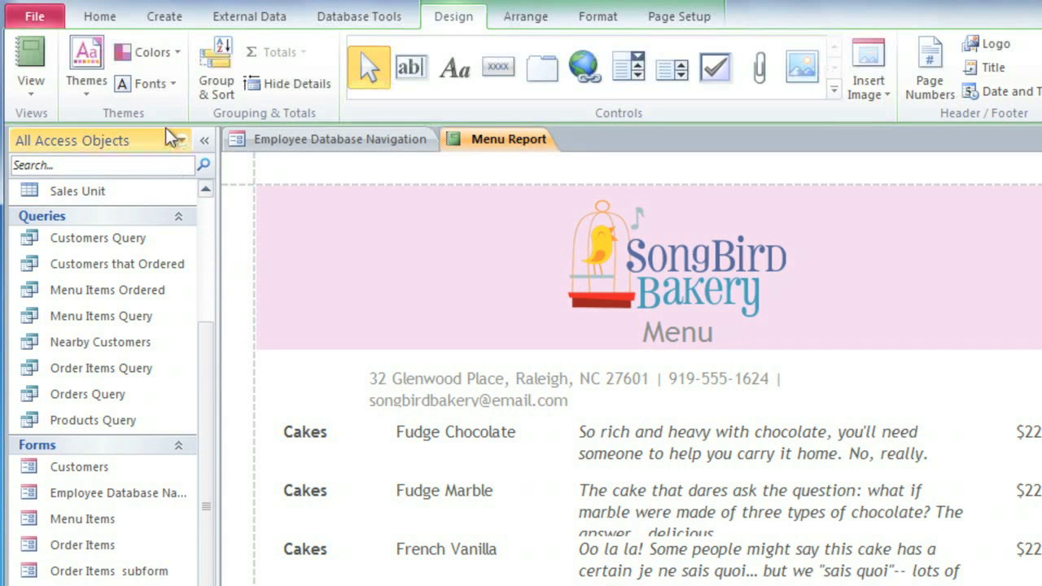
click(160, 88)
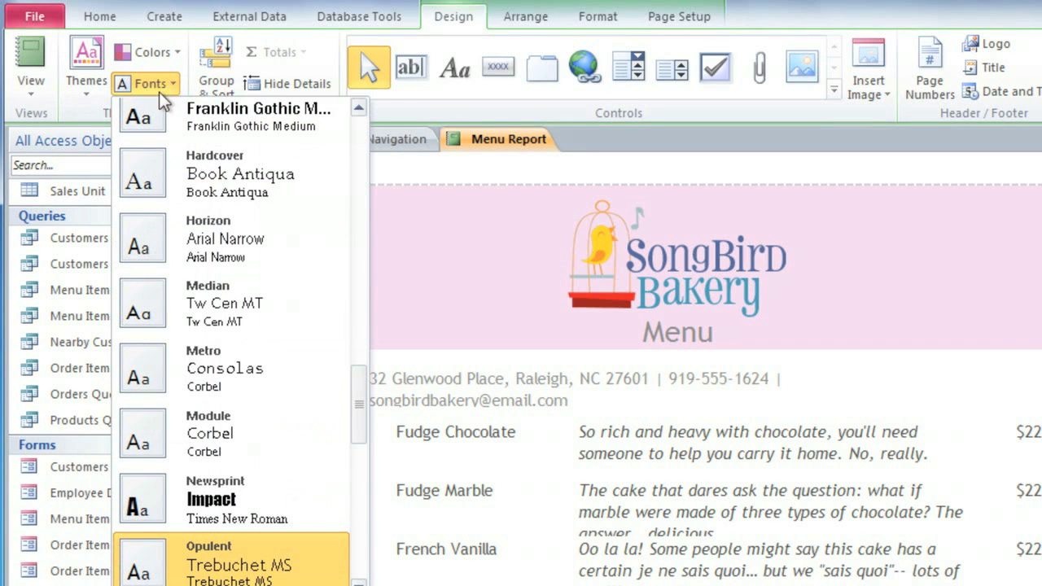
click(188, 298)
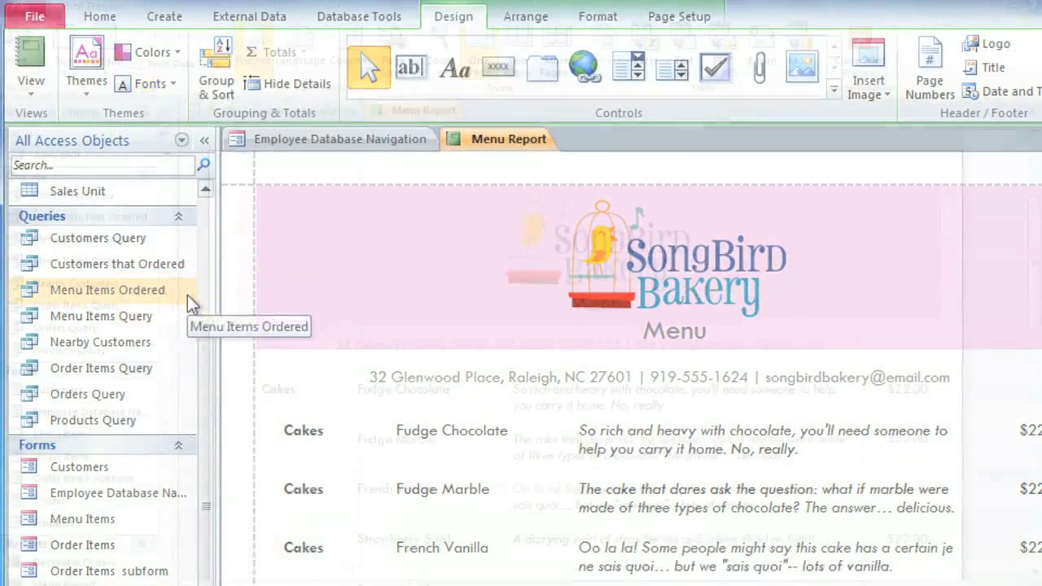